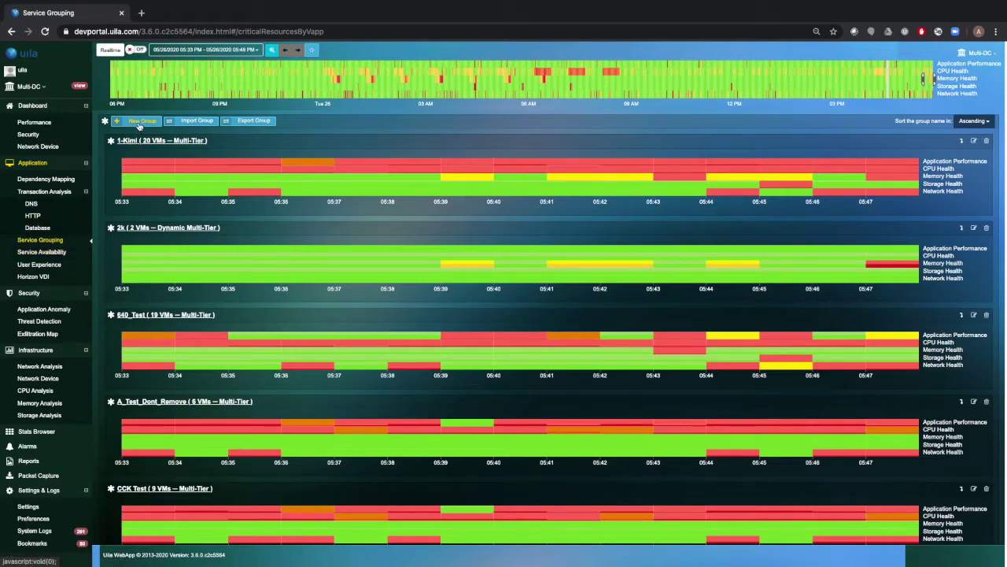
Create a new Multi-Tier service group named 1-demo.
{"action": "left_click", "coordinate": [139, 123]}
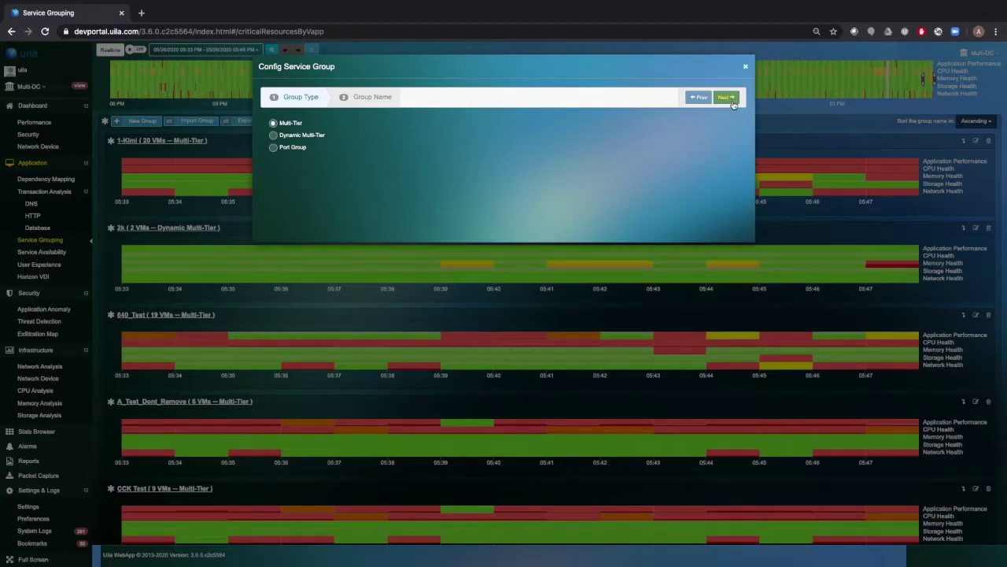
{"action": "left_click", "coordinate": [731, 101]}
{"action": "left_click", "coordinate": [476, 125]}
{"action": "type", "text": "1-demo"}
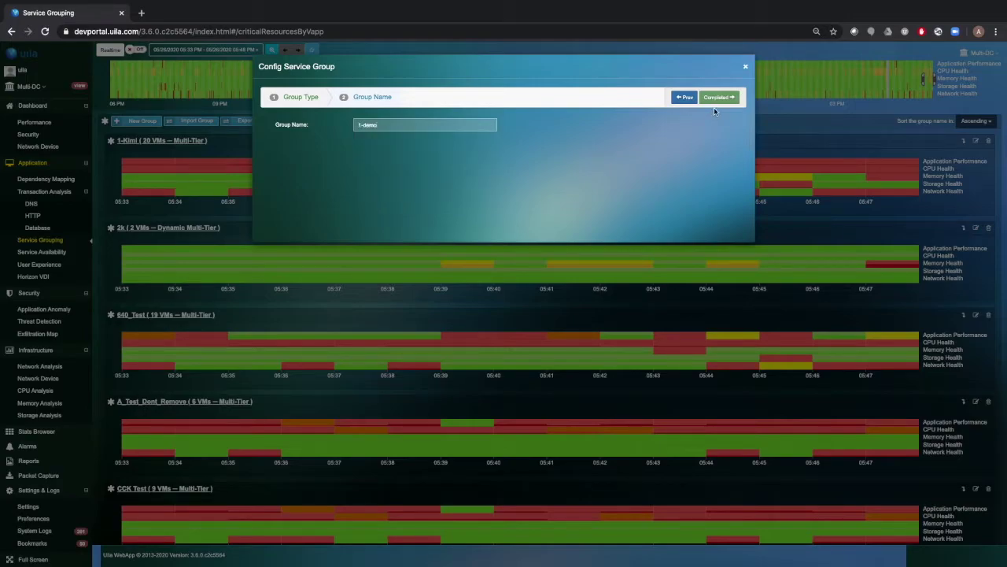
{"action": "left_click", "coordinate": [711, 98]}
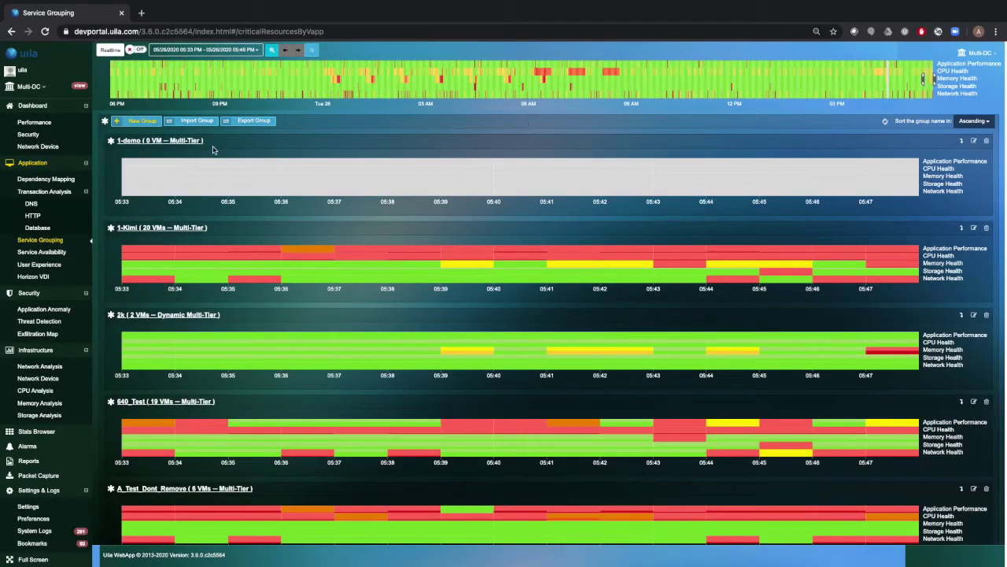
Open the 1-demo group and add the VM APP-LB-1 to it in a new tier.
{"action": "left_click", "coordinate": [176, 142]}
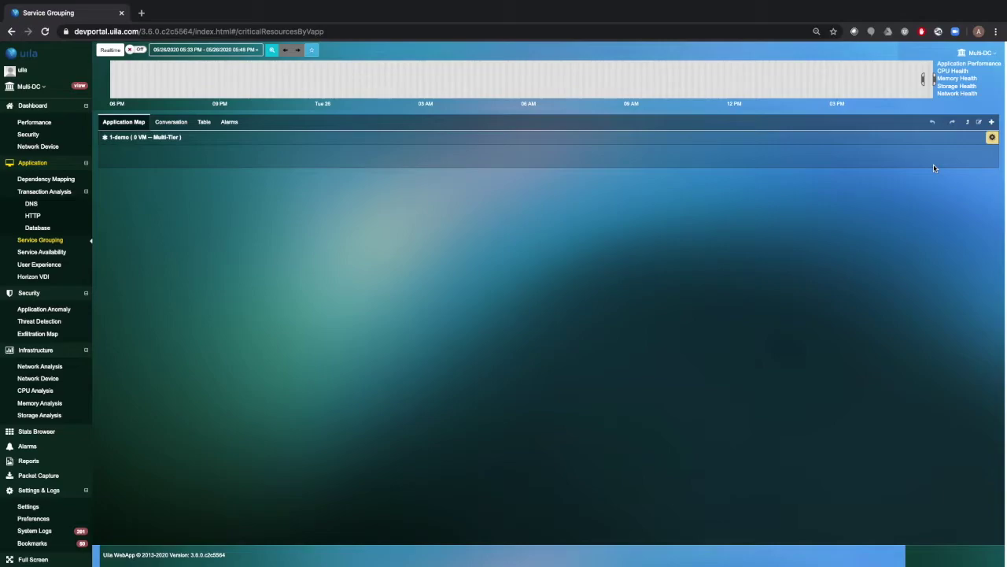
{"action": "left_click", "coordinate": [992, 123]}
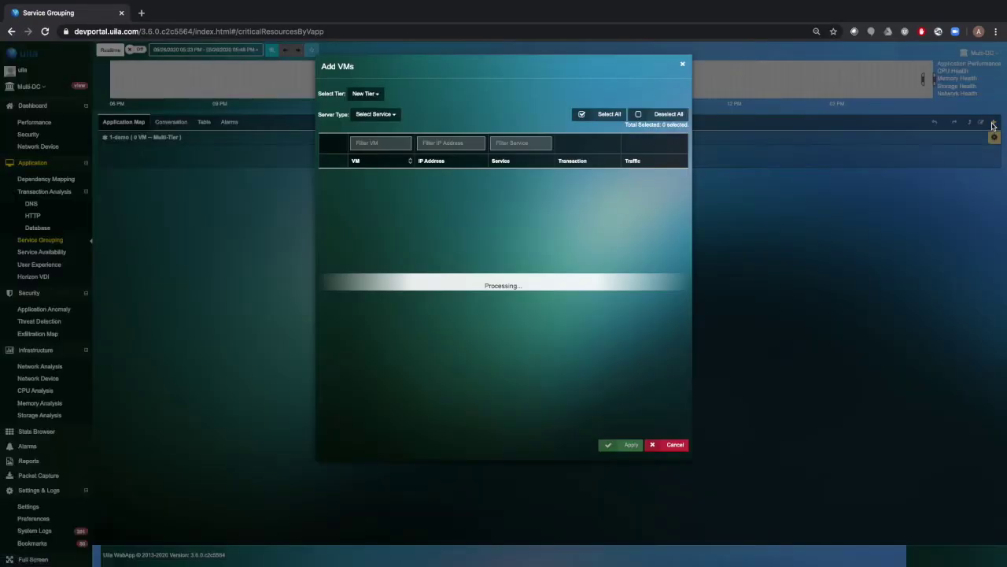
{"action": "left_click", "coordinate": [375, 142]}
{"action": "type", "text": "APP-L"}
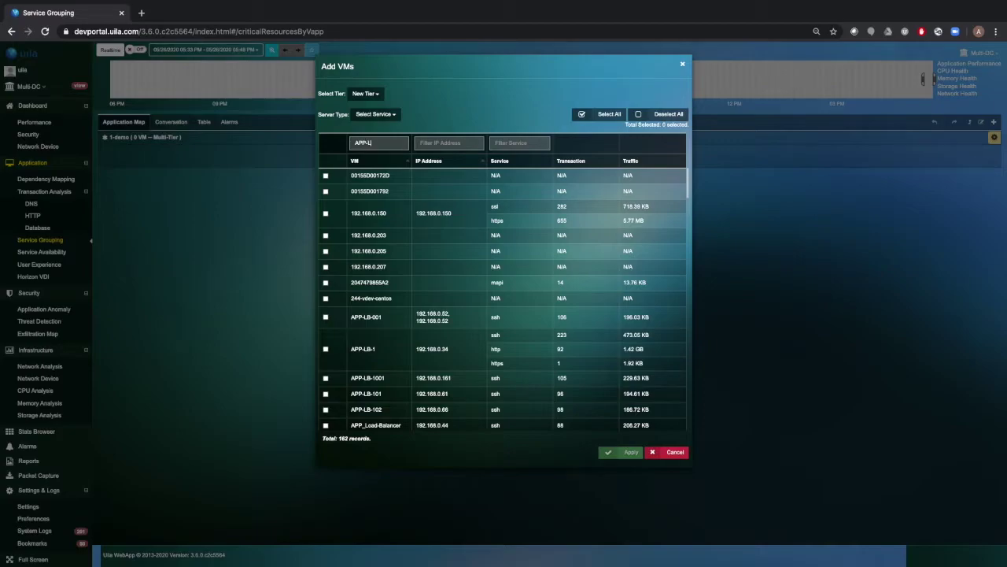
{"action": "type", "text": "B"}
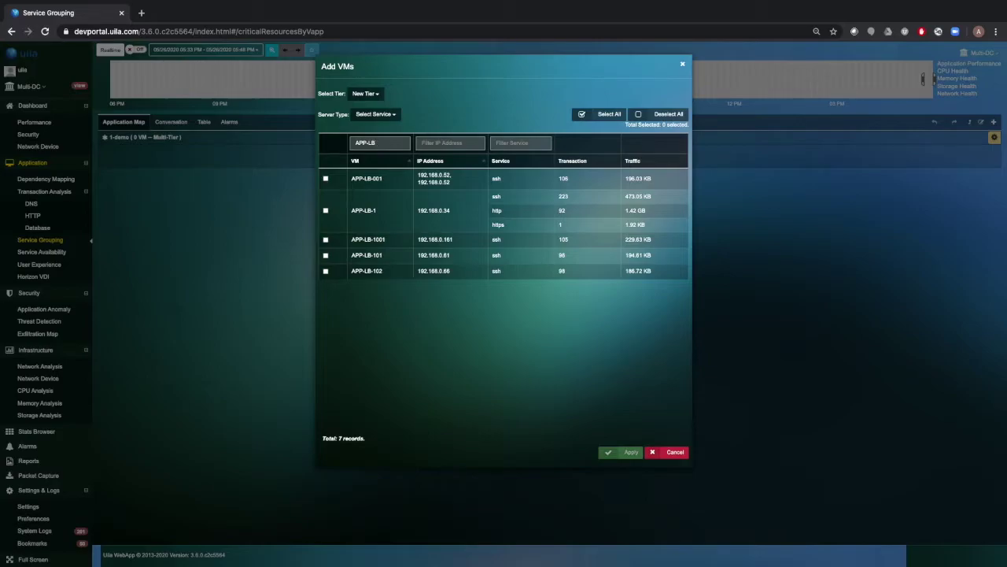
{"action": "left_click", "coordinate": [326, 211]}
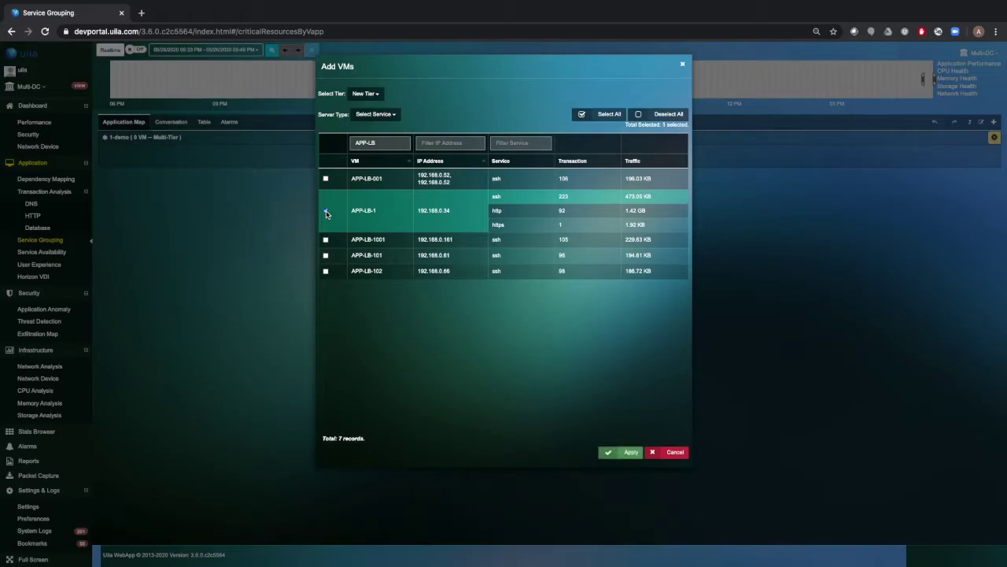
{"action": "left_click", "coordinate": [631, 456]}
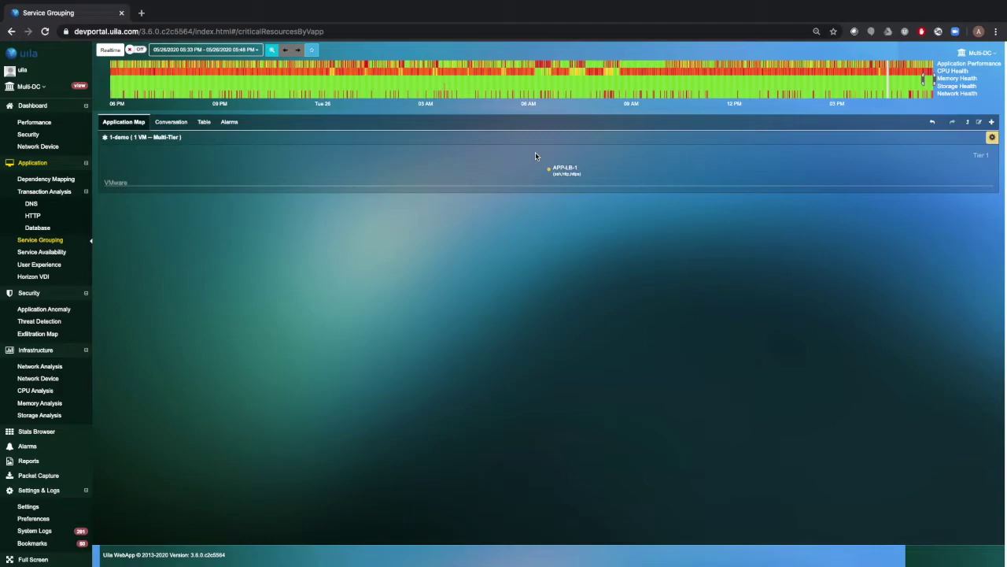
Add APP-LB-1's dependent servers WebServer01, WebServer03 and WebServer04 in a new tier, leaving out the two DNS servers.
{"action": "left_click", "coordinate": [586, 189]}
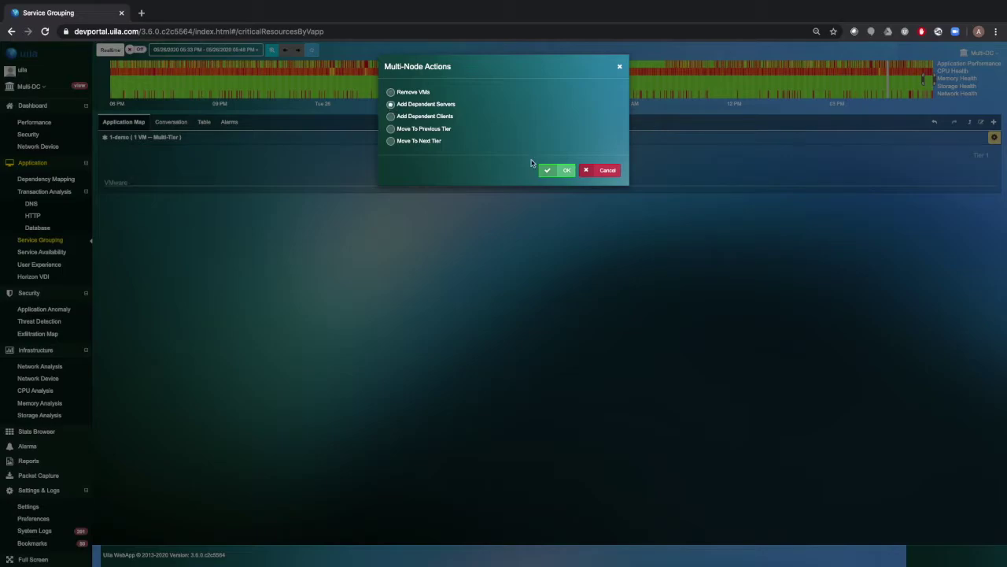
{"action": "left_click", "coordinate": [566, 170]}
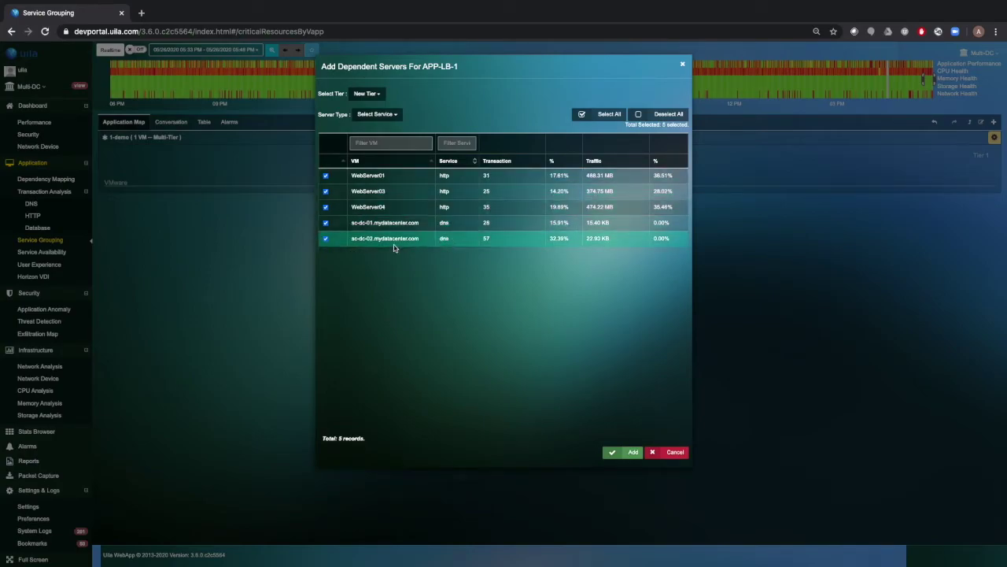
{"action": "left_click", "coordinate": [326, 224]}
{"action": "left_click", "coordinate": [325, 238]}
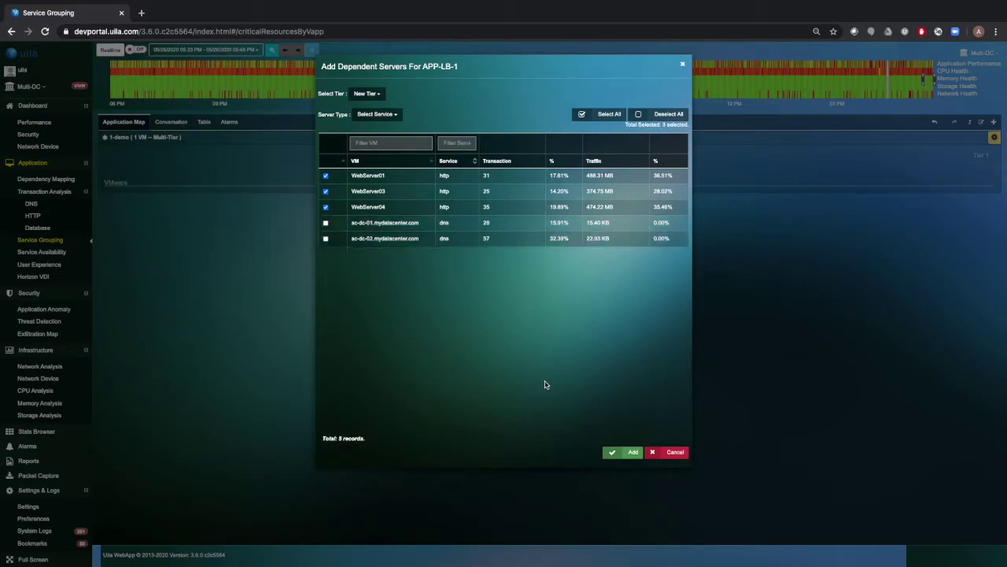
{"action": "left_click", "coordinate": [626, 455]}
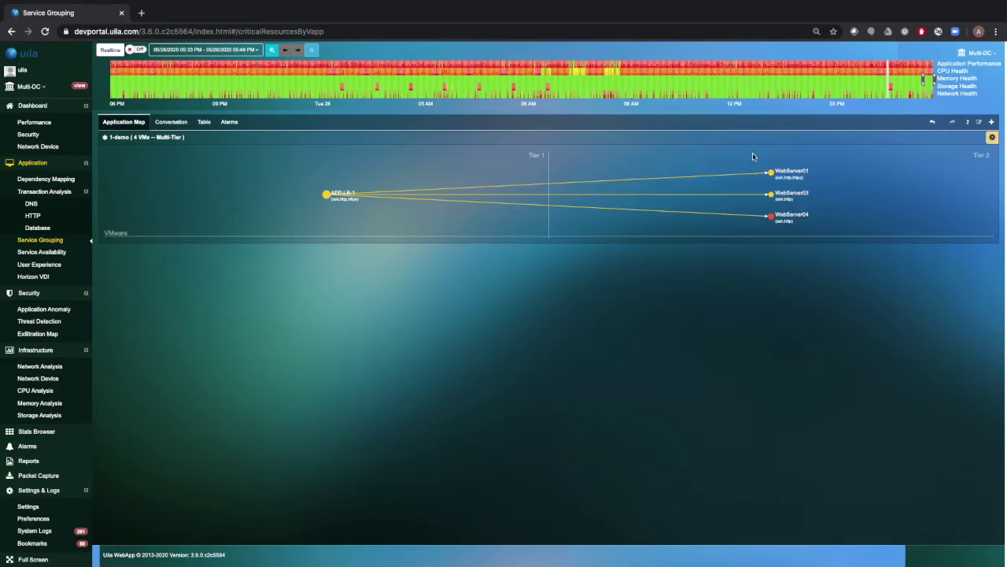
Add the three web servers' dependent servers DBServer-1, DBServer-2 and DBServer-3 in a new tier, leaving out the DNS servers.
{"action": "left_click_drag", "start_coordinate": [752, 155], "coordinate": [826, 248]}
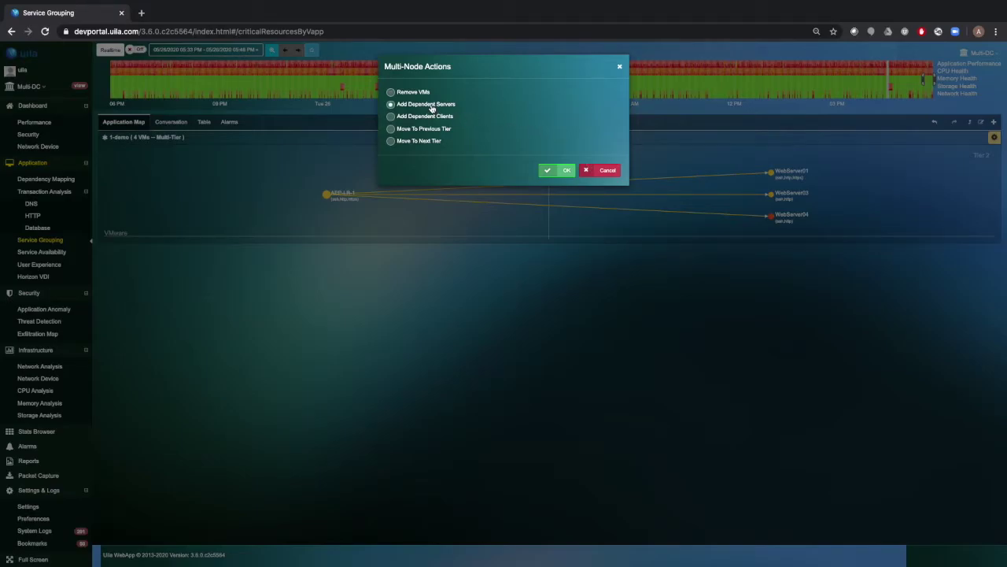
{"action": "left_click", "coordinate": [554, 171]}
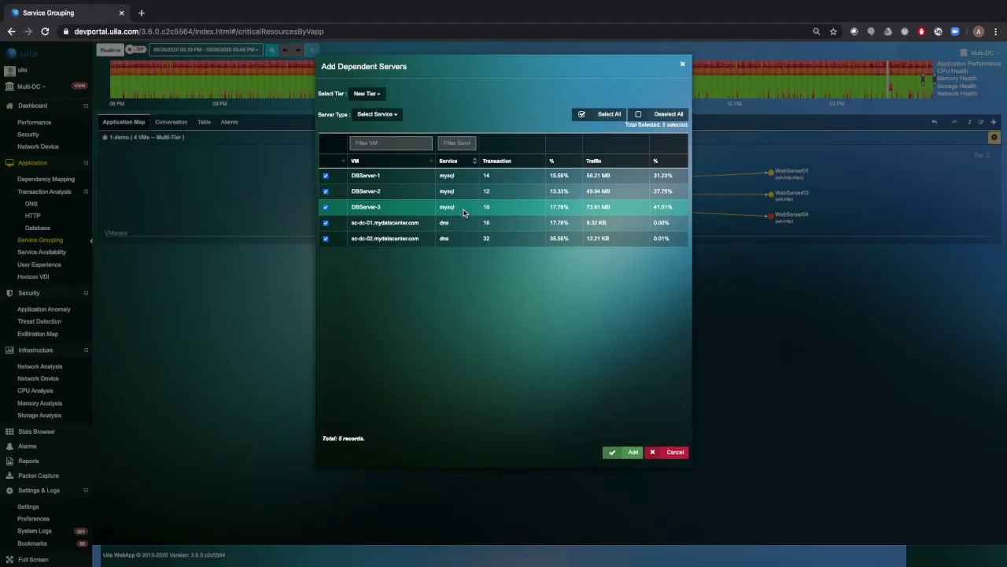
{"action": "left_click", "coordinate": [326, 222]}
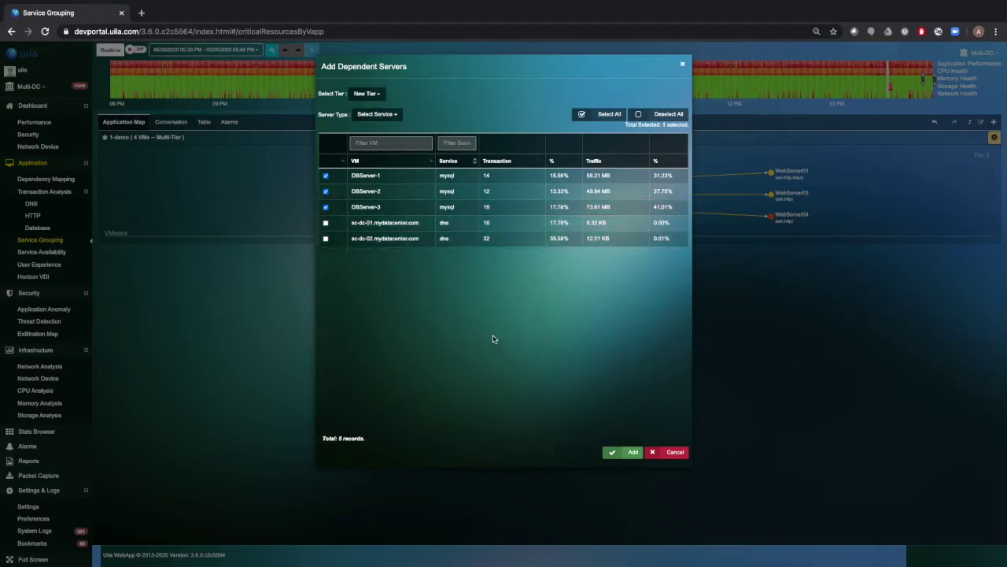
{"action": "left_click", "coordinate": [626, 454]}
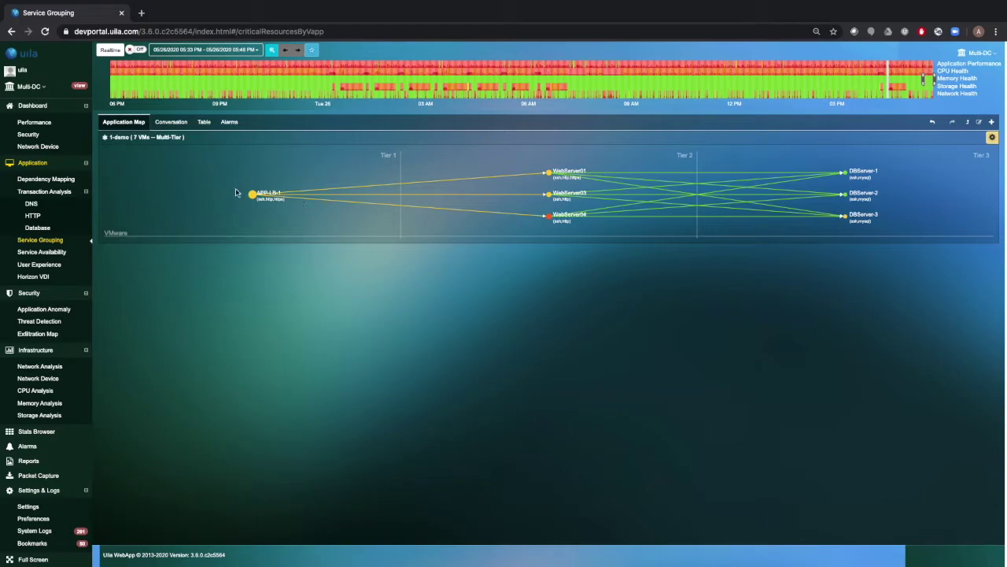
Add APP-LB-1's dependent clients in a new tier, excluding Portal-3.0-VIC and 00155D00172D.
{"action": "left_click_drag", "start_coordinate": [234, 180], "coordinate": [287, 226]}
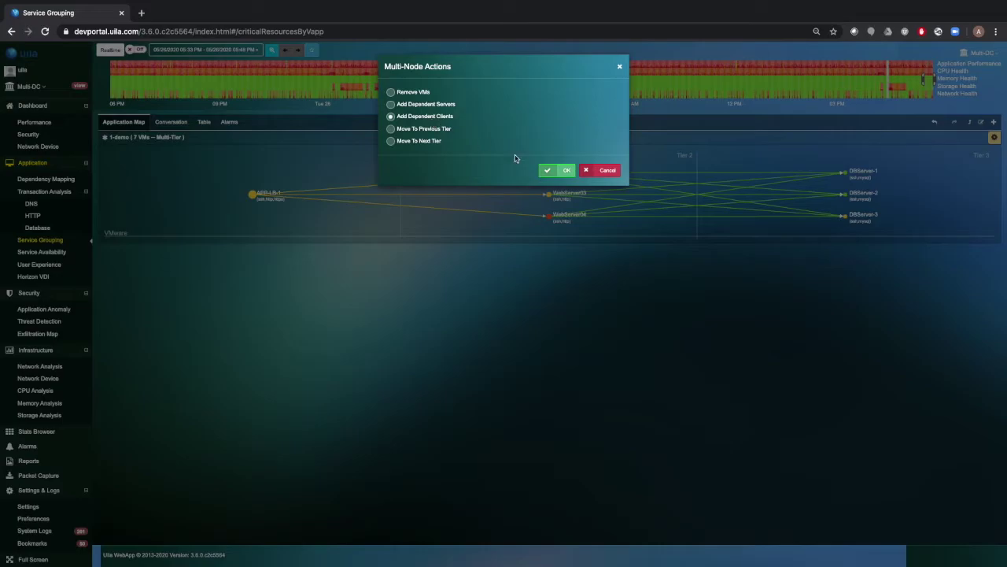
{"action": "left_click", "coordinate": [548, 173]}
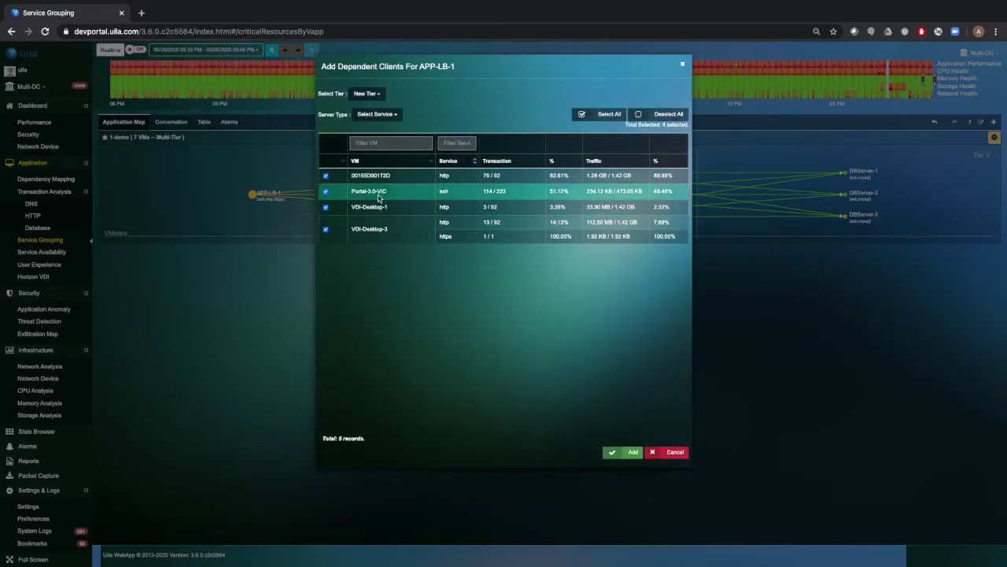
{"action": "left_click", "coordinate": [326, 193]}
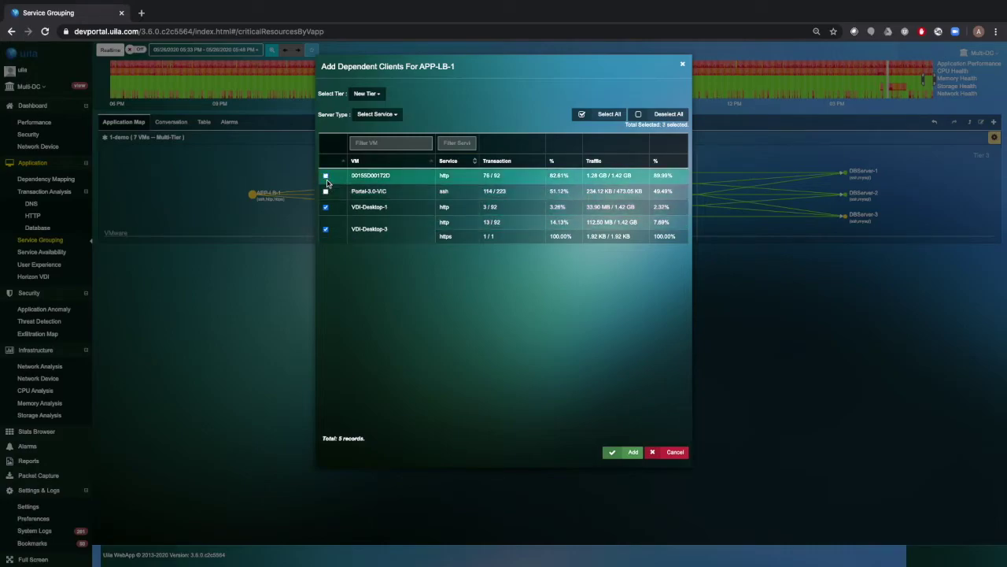
{"action": "left_click", "coordinate": [326, 177]}
{"action": "left_click", "coordinate": [621, 455]}
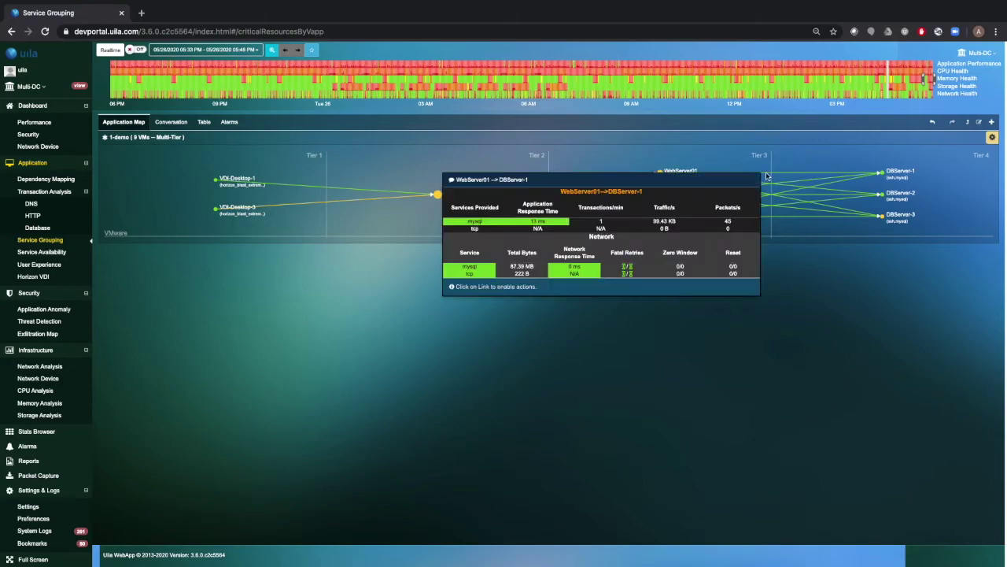
Name the 1-demo group's tiers 1 to 4 VDI Desktops, Load Balancer, WebServers and Databases.
{"action": "left_click", "coordinate": [979, 127]}
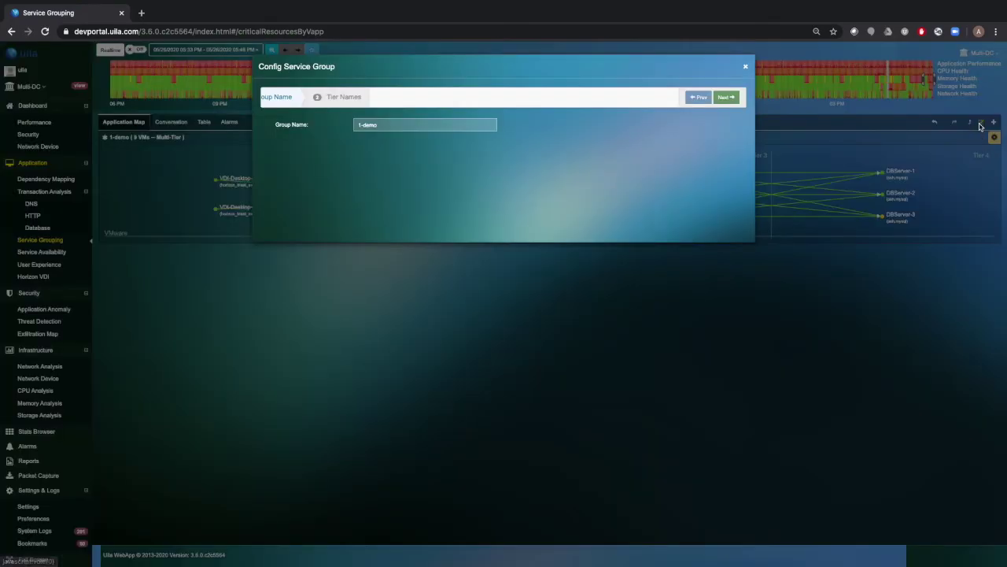
{"action": "left_click", "coordinate": [735, 99]}
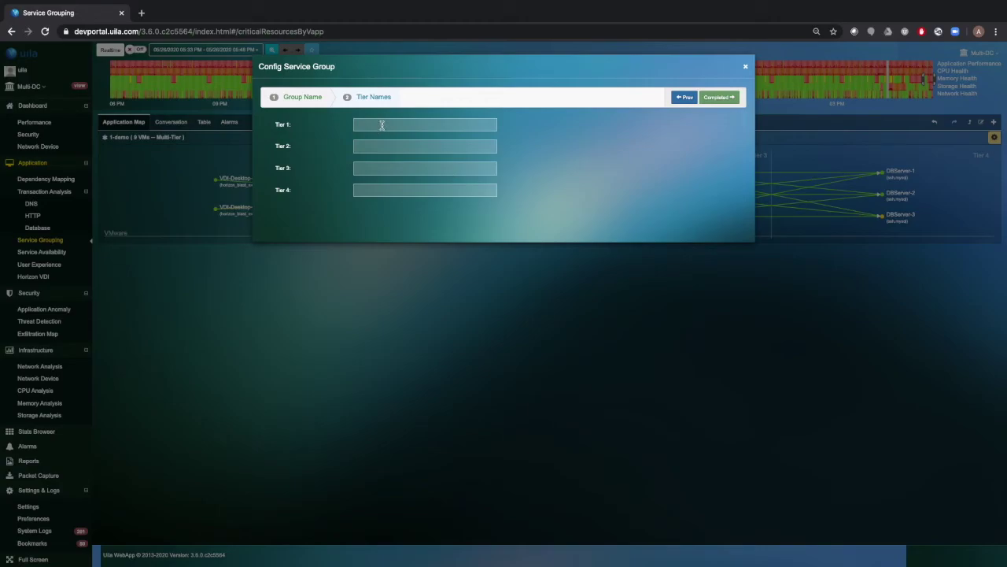
{"action": "type", "text": "VDI Desktops"}
{"action": "left_click", "coordinate": [374, 141]}
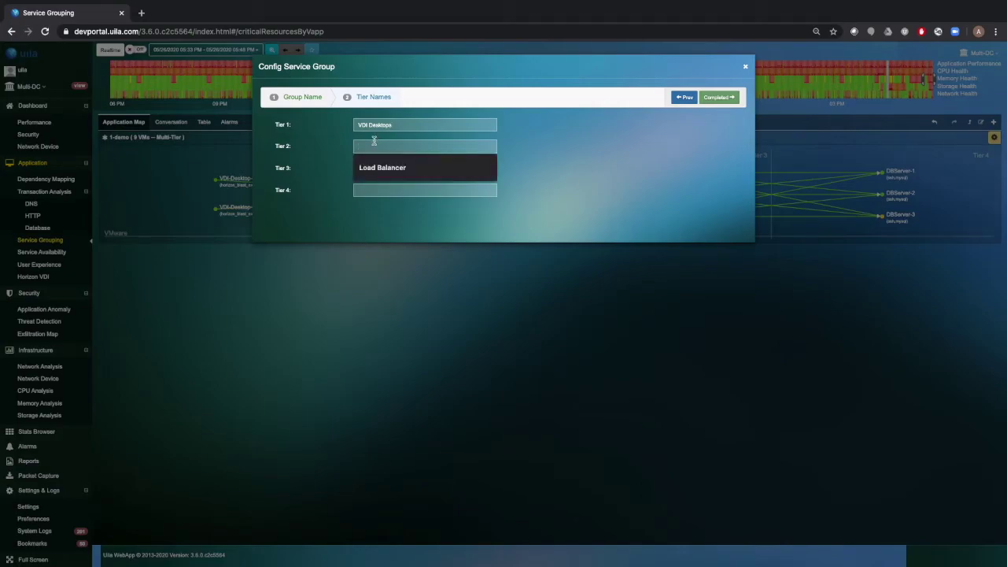
{"action": "type", "text": "Load Balancer"}
{"action": "left_click", "coordinate": [375, 168]}
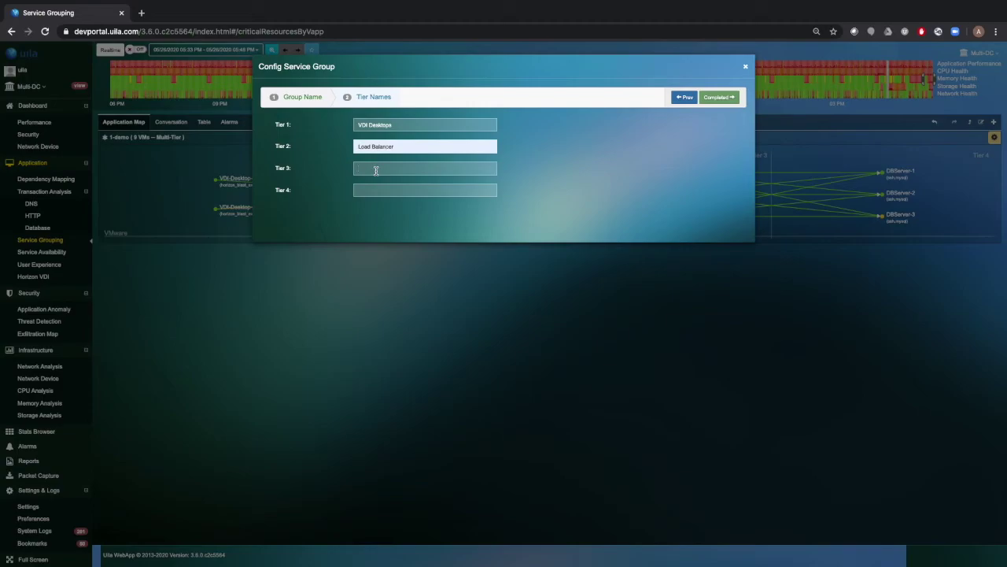
{"action": "type", "text": "WebServers"}
{"action": "left_click", "coordinate": [377, 191]}
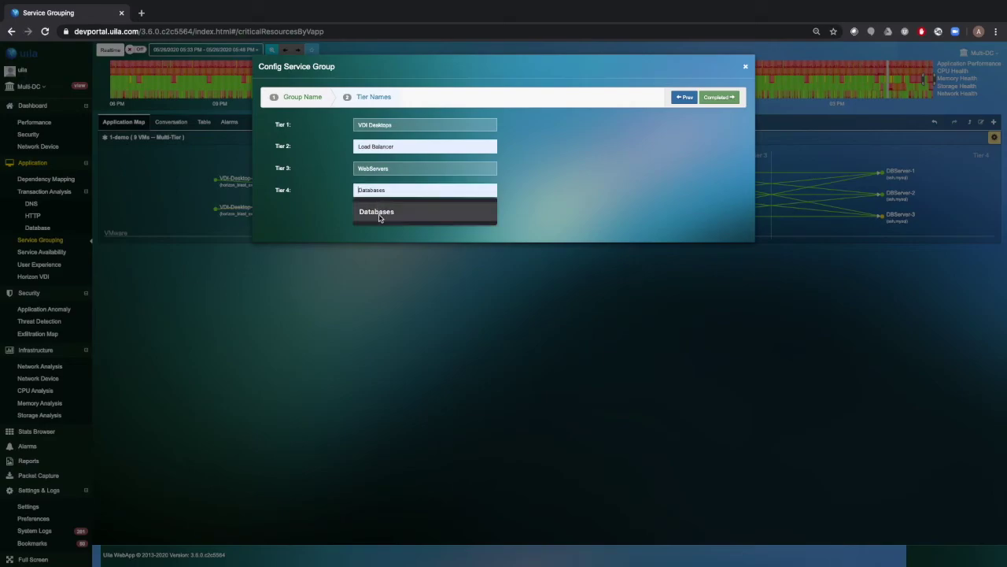
{"action": "left_click", "coordinate": [382, 214]}
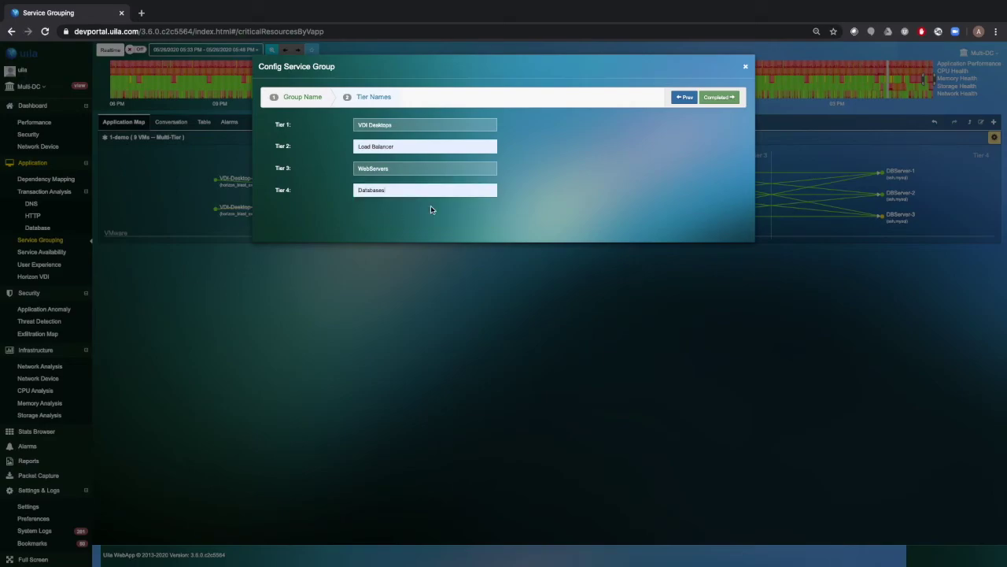
{"action": "left_click", "coordinate": [728, 102]}
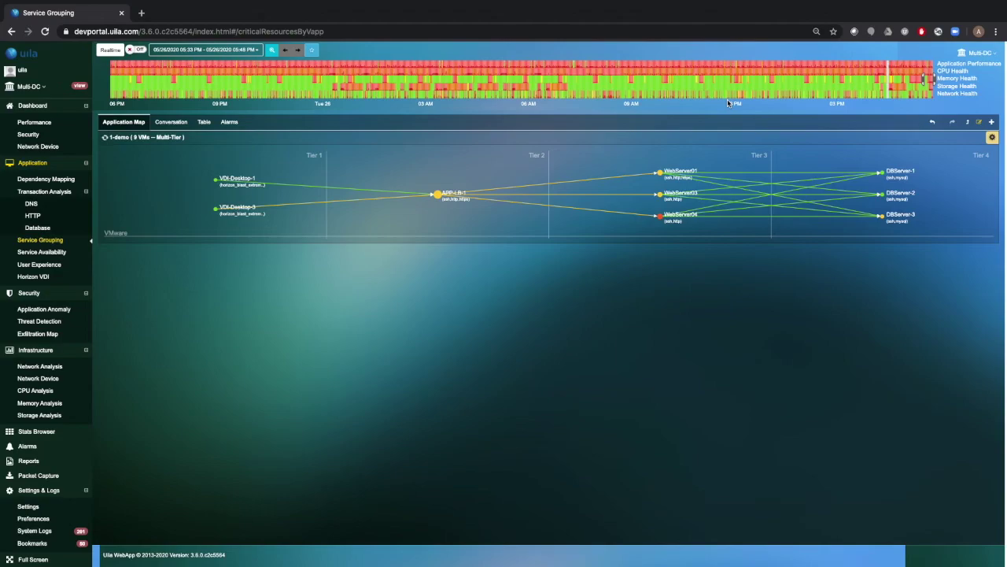